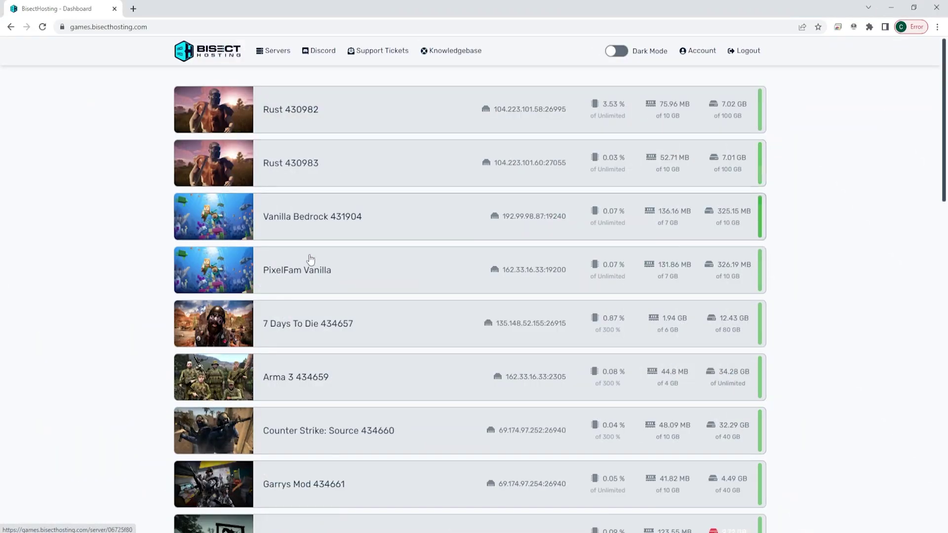
pyautogui.scroll(-3, 408, 345)
pyautogui.scroll(-2, 408, 344)
pyautogui.scroll(-2, 411, 343)
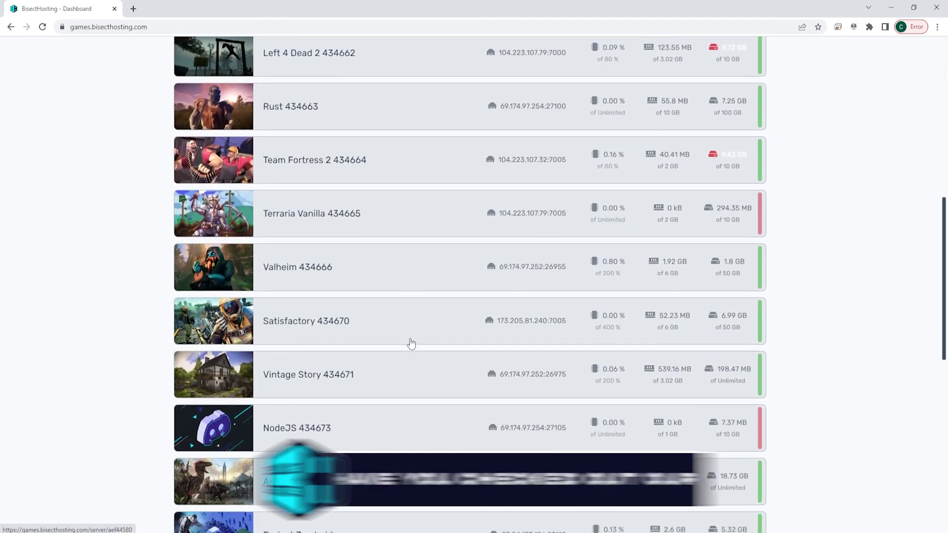
pyautogui.scroll(-3, 411, 344)
pyautogui.scroll(-1, 402, 343)
# Step: Open the Ark Server from the dashboard list and stop it from its Console page
pyautogui.click(353, 303)
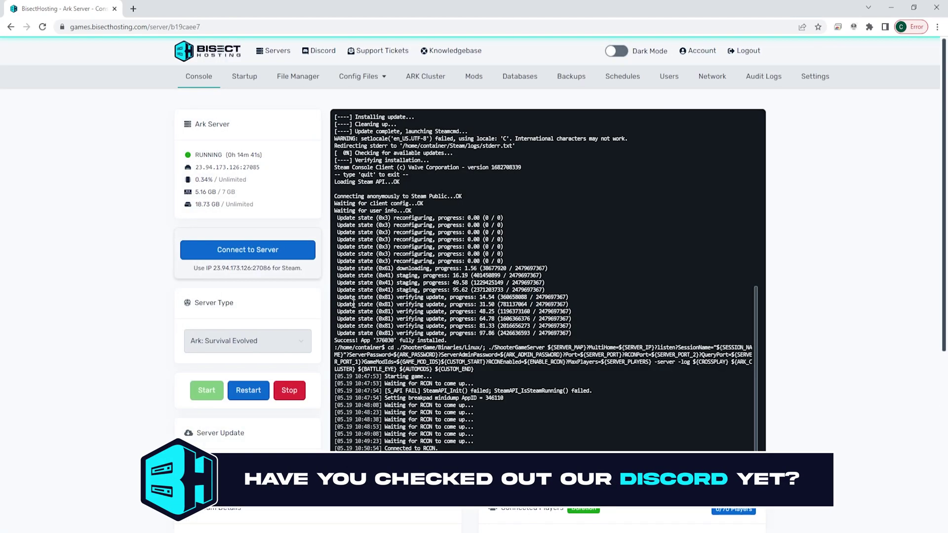
pyautogui.click(290, 390)
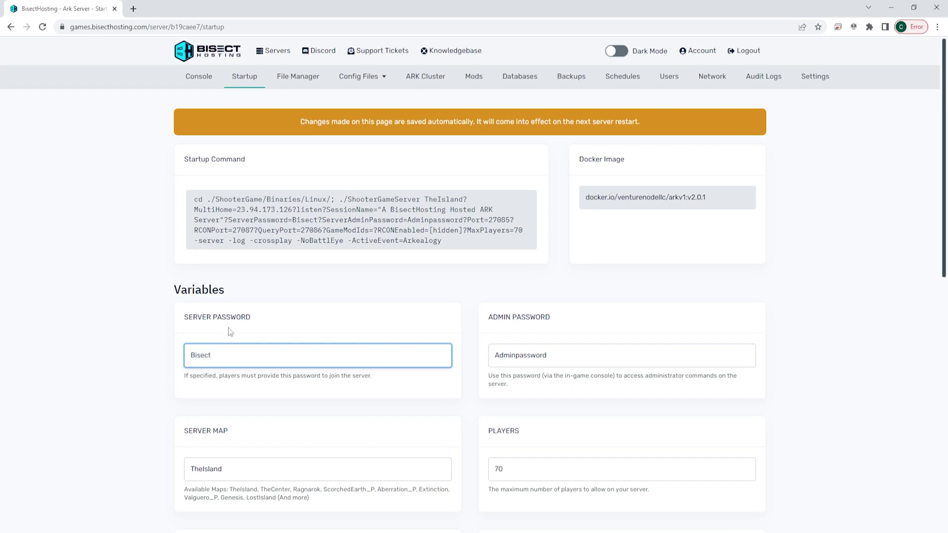
# Step: Switch to the Ark server's Console tab and watch its status change to STARTING
pyautogui.click(209, 84)
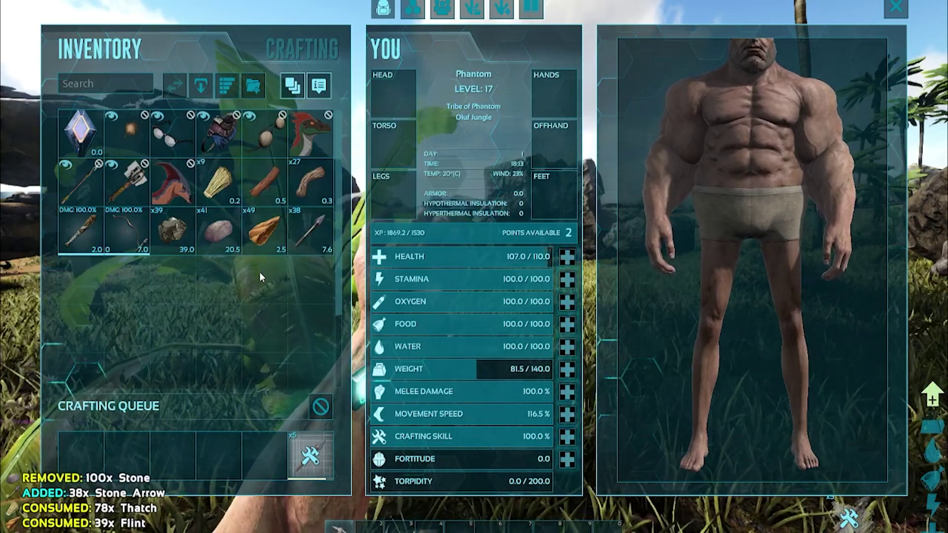
pyautogui.press('i')
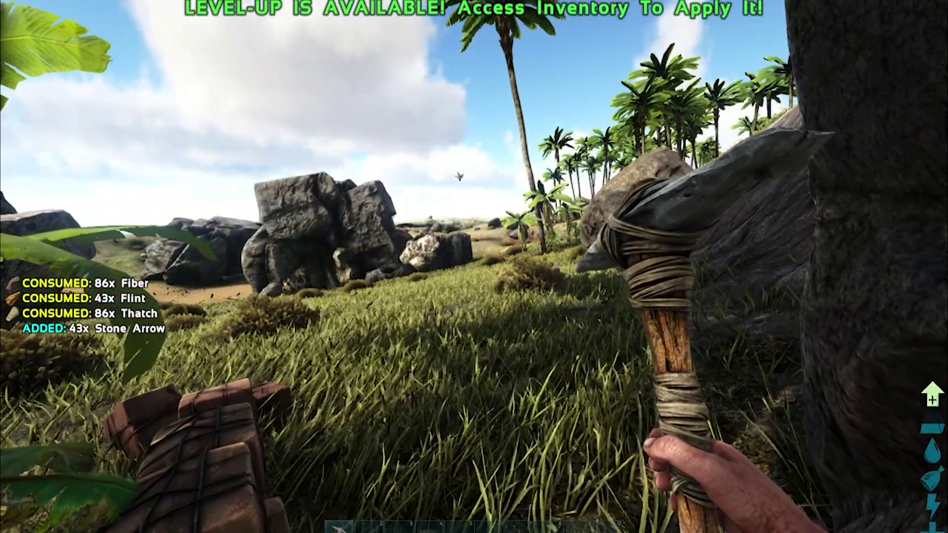
pyautogui.press('i')
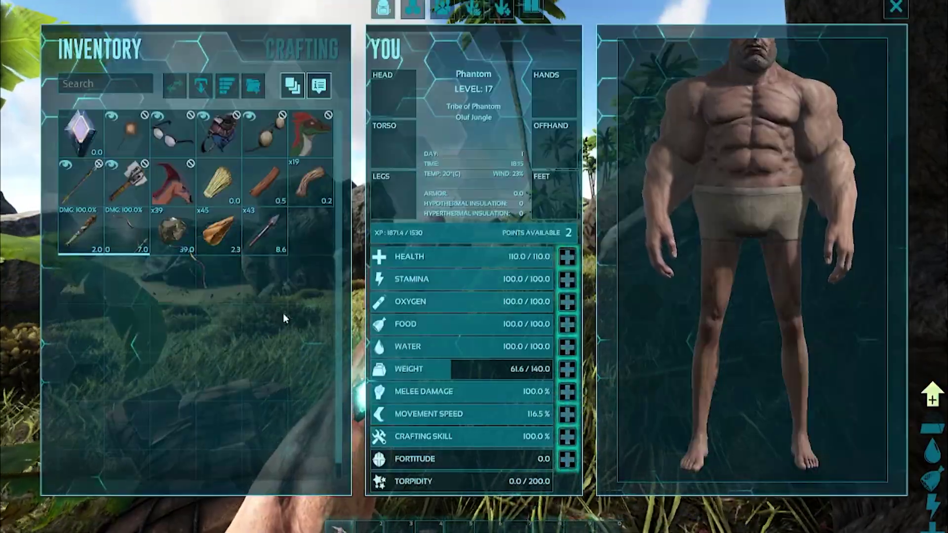